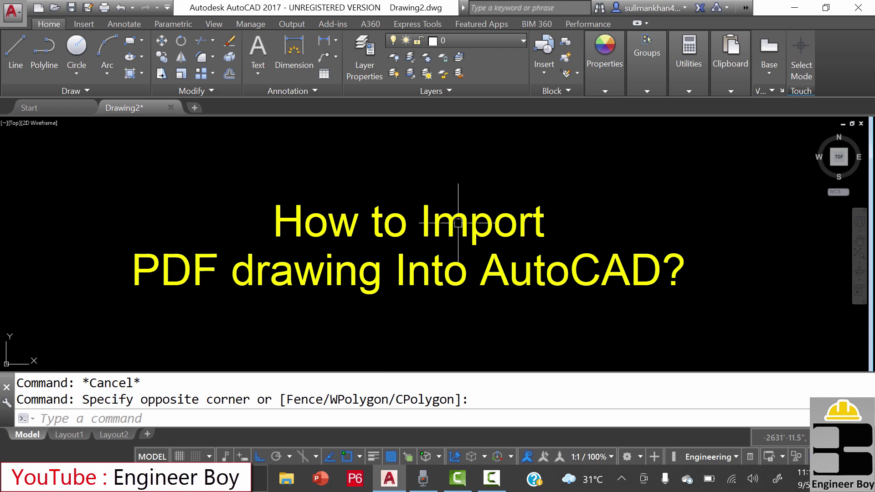
- Open the Road section PDF from the desktop to view the drawing, close it, and return to AutoCAD
left_click(789, 7)
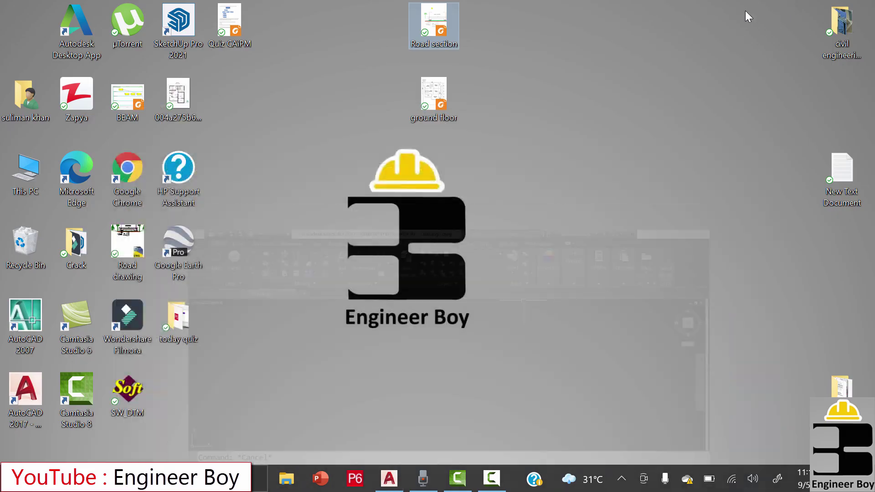
double_click(433, 23)
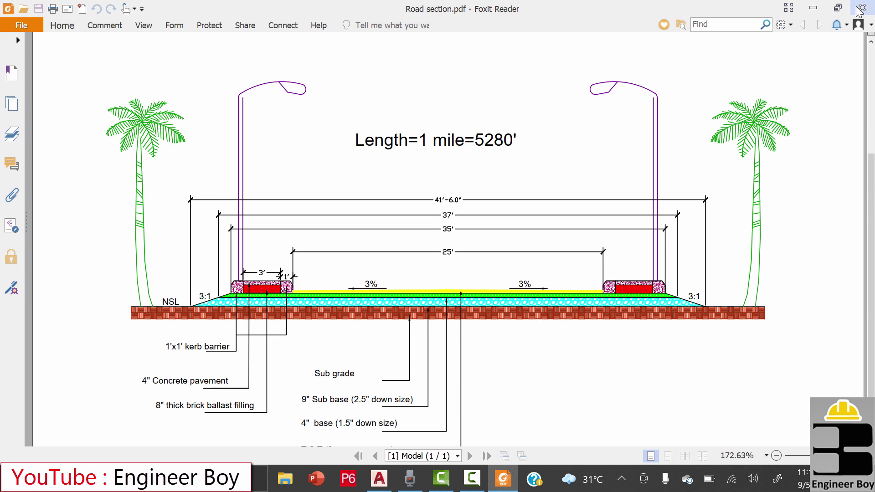
left_click(861, 8)
left_click(390, 478)
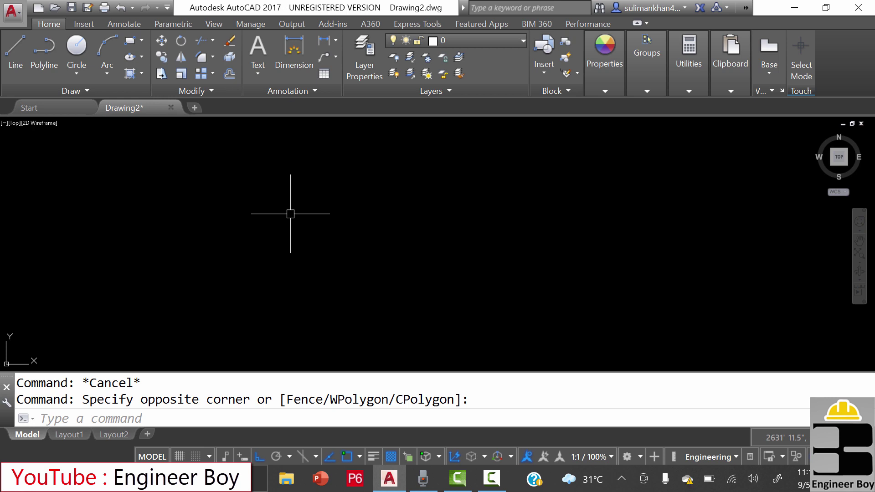
left_click(12, 11)
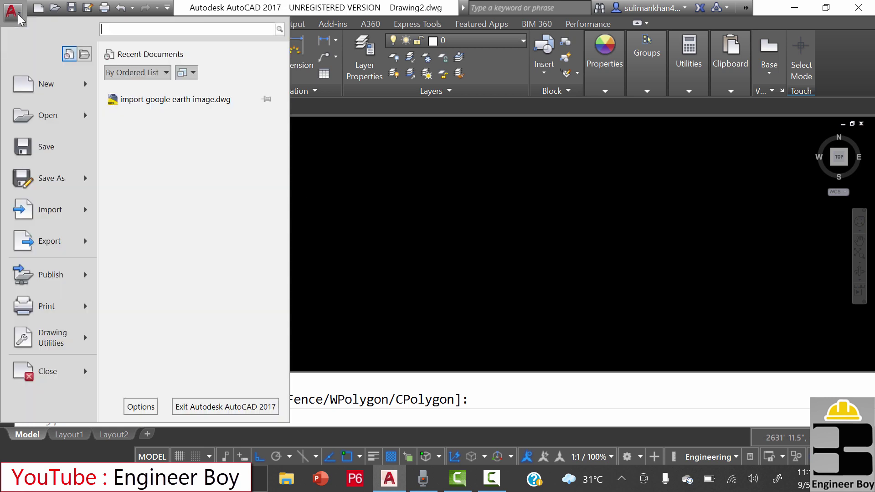
mouse_move(67, 245)
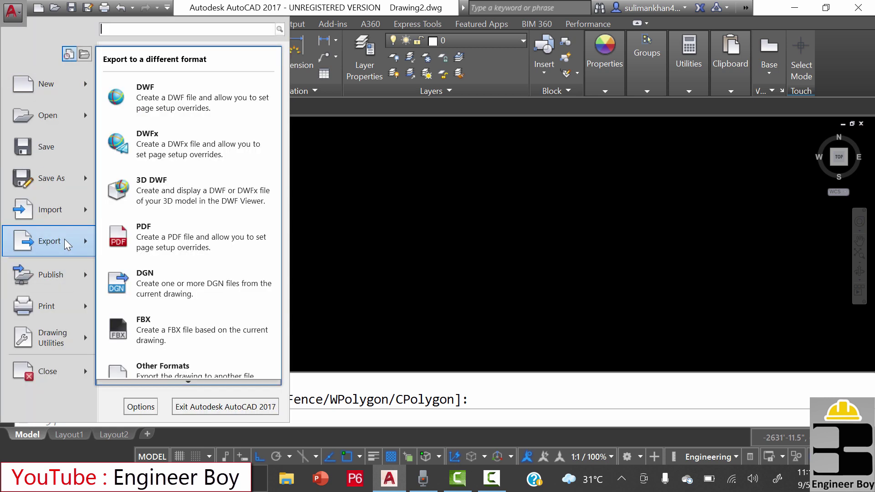
mouse_move(63, 217)
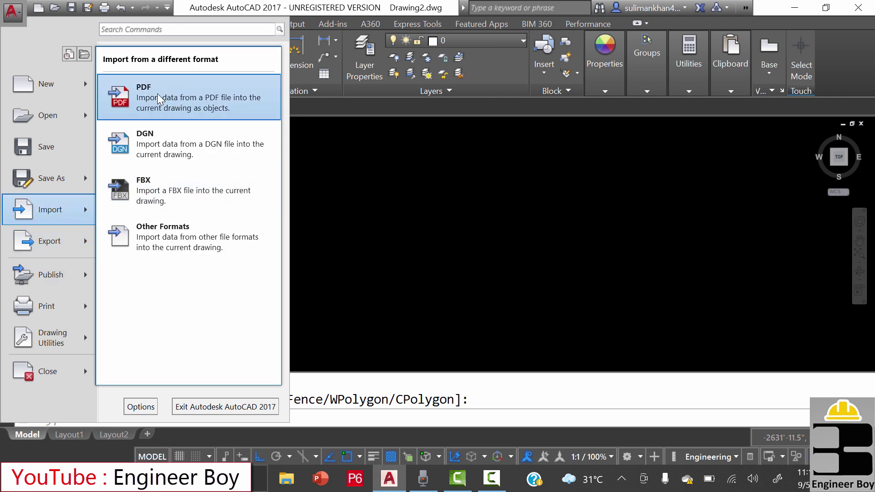
left_click(447, 163)
left_click(370, 230)
left_click(258, 283)
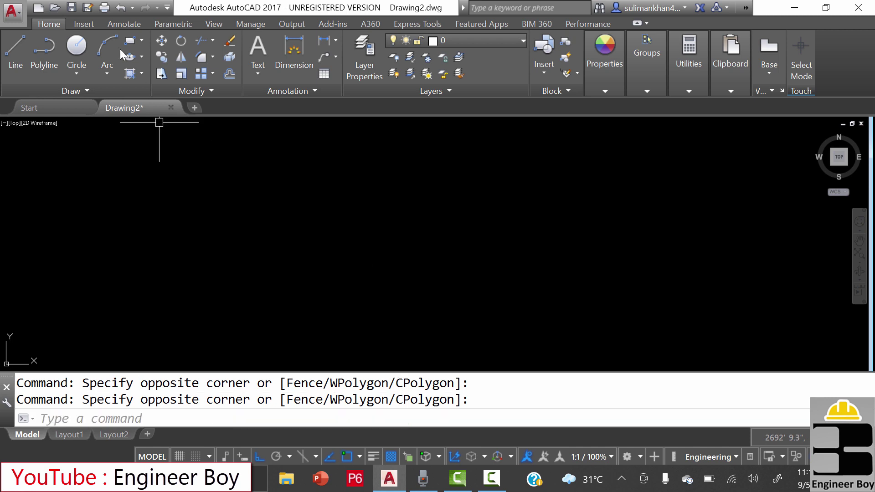
left_click(88, 23)
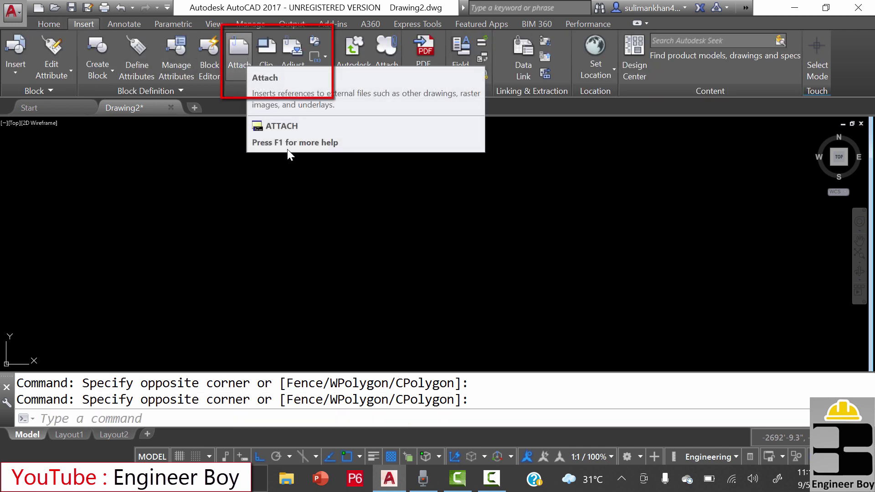
left_click(327, 220)
left_click(300, 253)
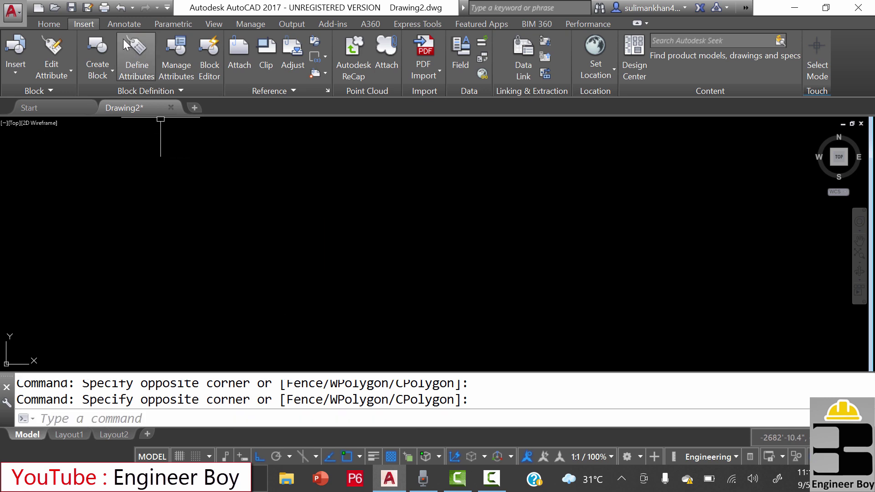
left_click(430, 75)
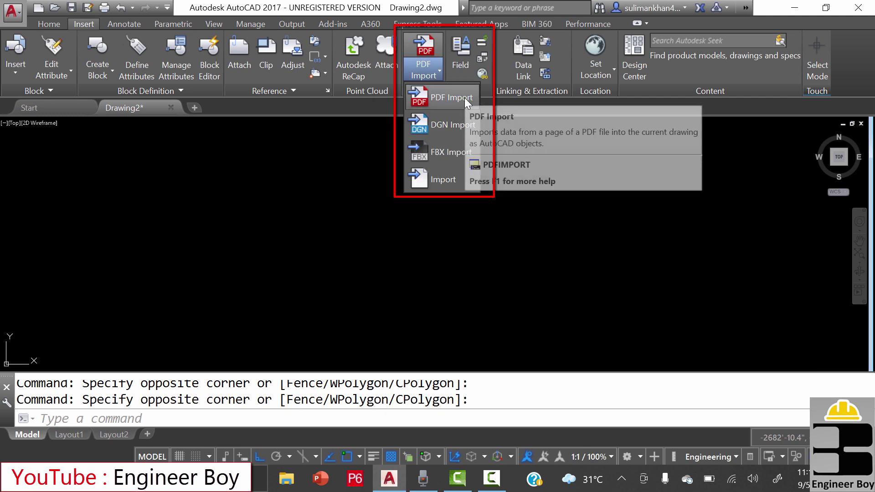
left_click(265, 259)
left_click(456, 227)
- Run the IMPORT command and open the Road section PDF from the Desktop folder
type("im")
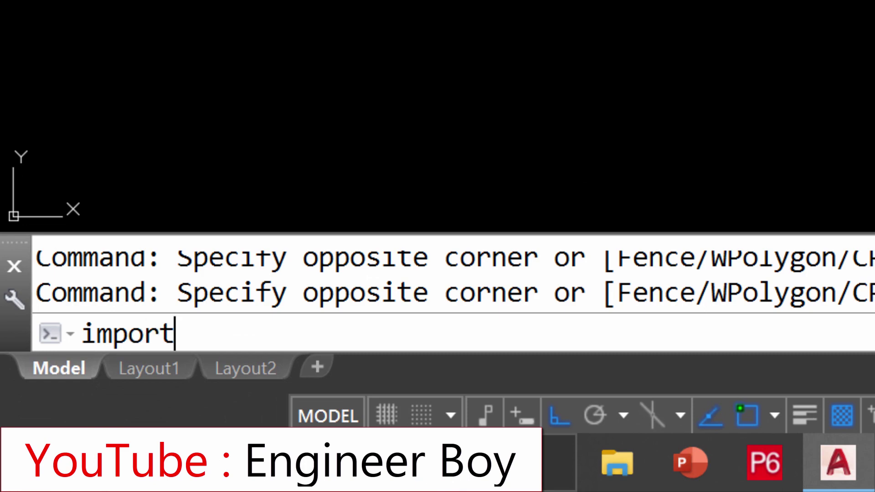
type("port")
key("Return")
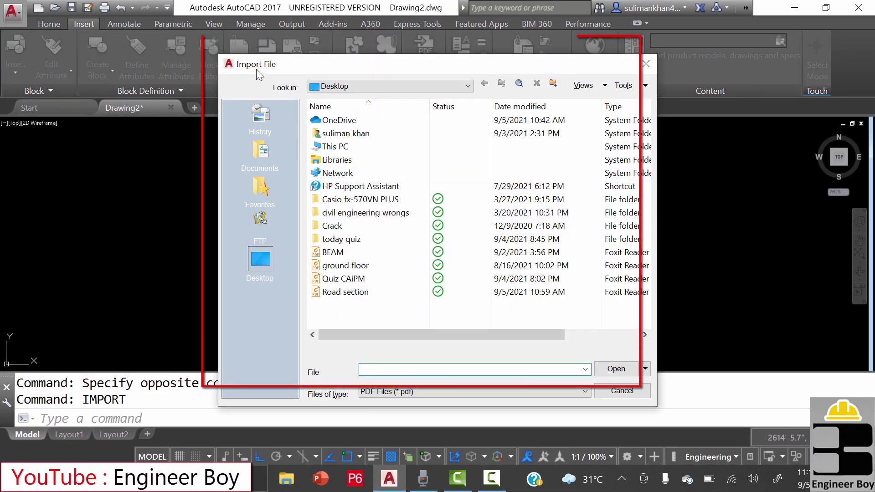
left_click_drag(256, 68, 234, 53)
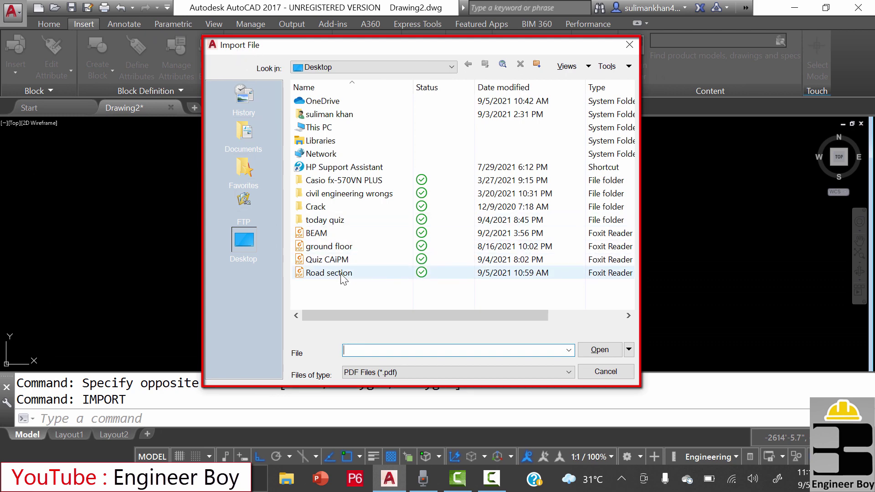
left_click(297, 272)
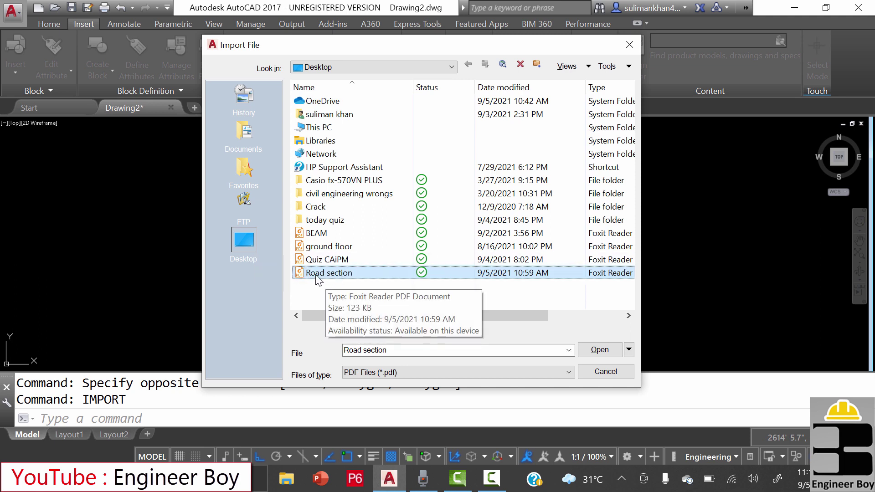
left_click(599, 349)
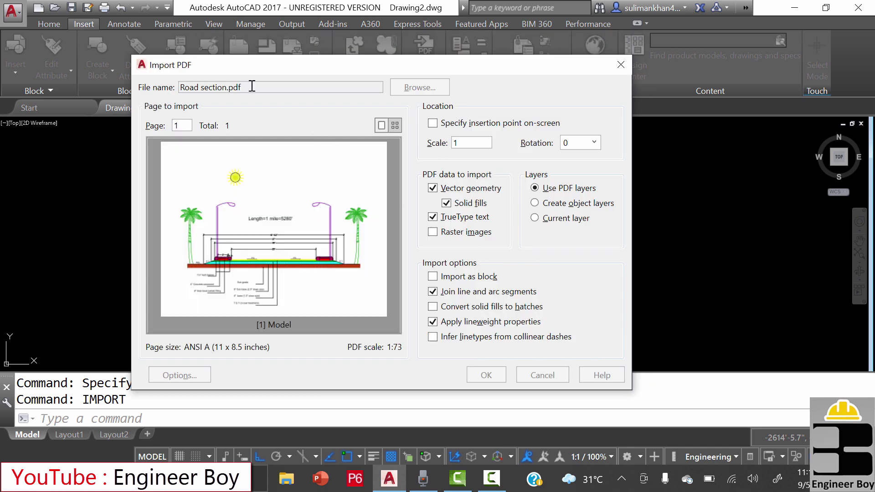
- Import page 1 of Road section.pdf at scale 1 and rotation 0, using PDF layers, vector geometry, solid fills and TrueType text
left_click_drag(204, 71, 199, 57)
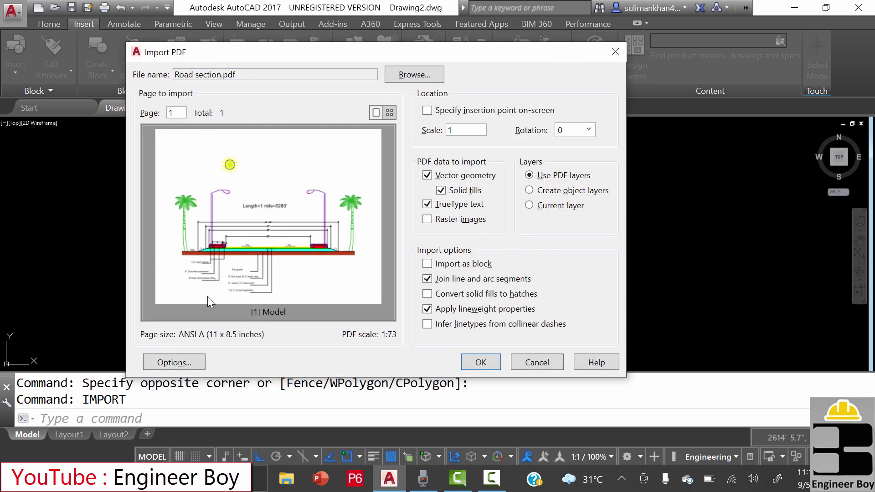
left_click(184, 362)
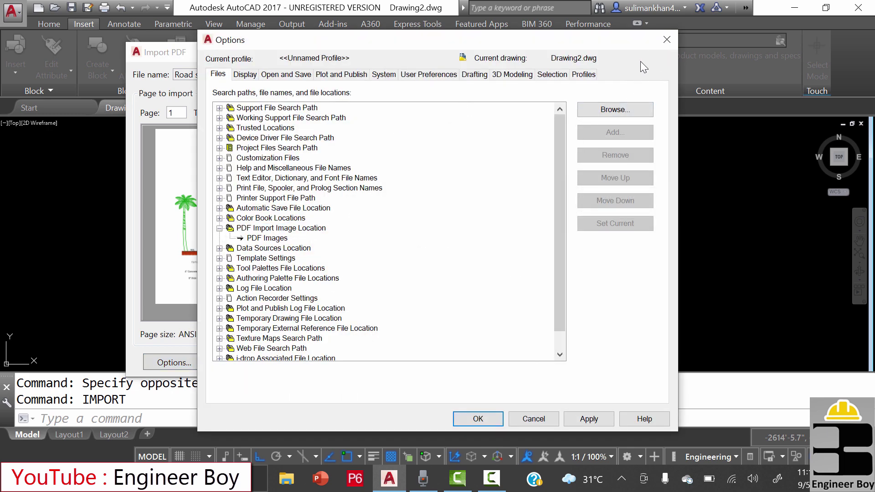
key("Escape")
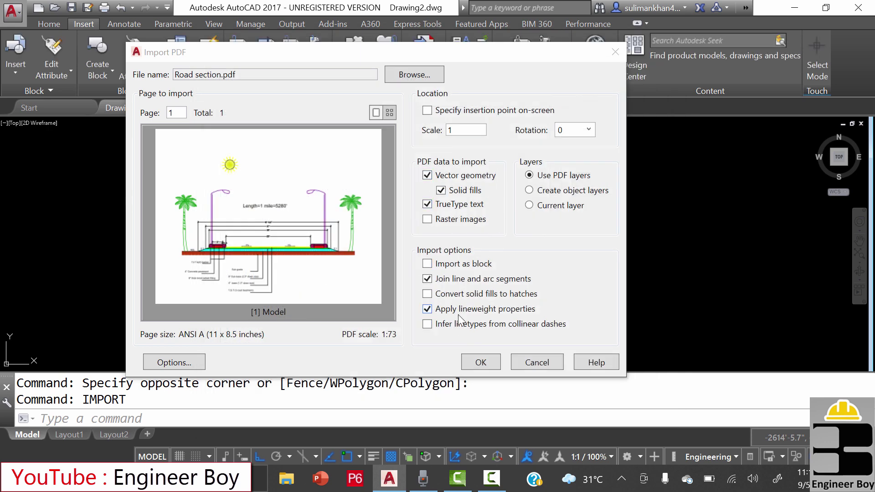
left_click(480, 360)
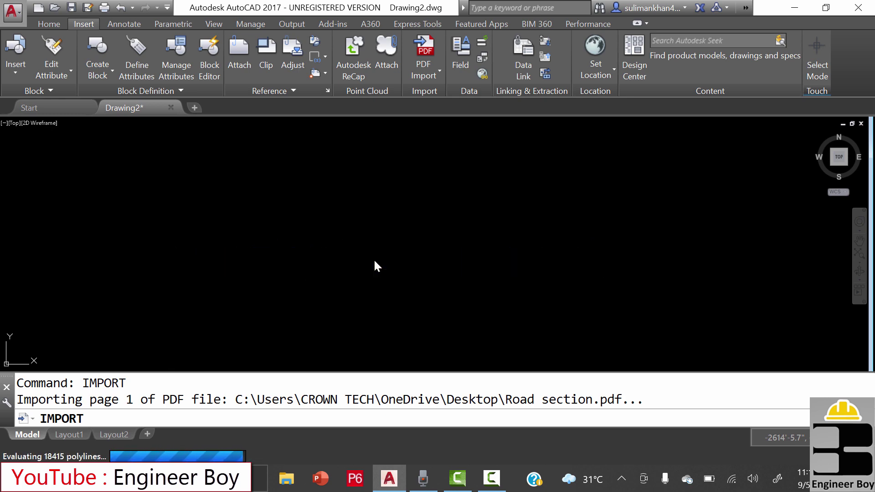
- Dimension the road width between the inner faces of the two kerbs, placing the dimension line just below the existing 25' one
scroll(483, 300, "up", 2)
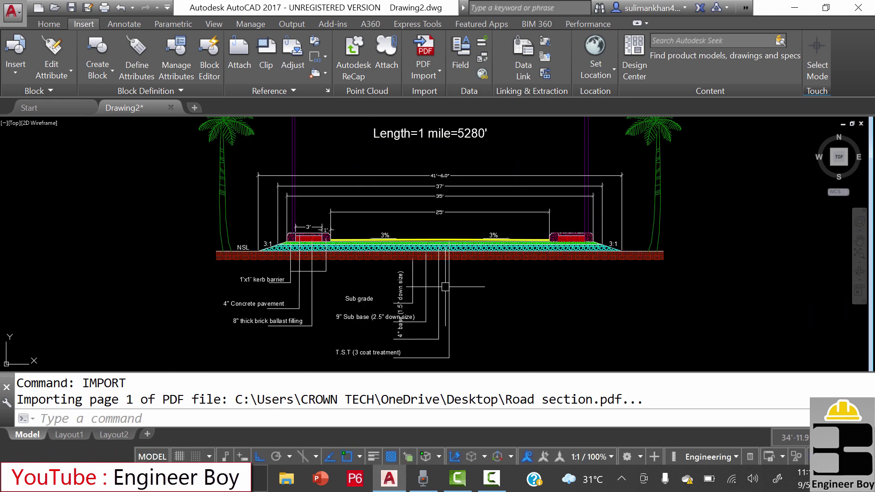
scroll(440, 214, "up", 2)
key("Escape")
scroll(419, 223, "up", 2)
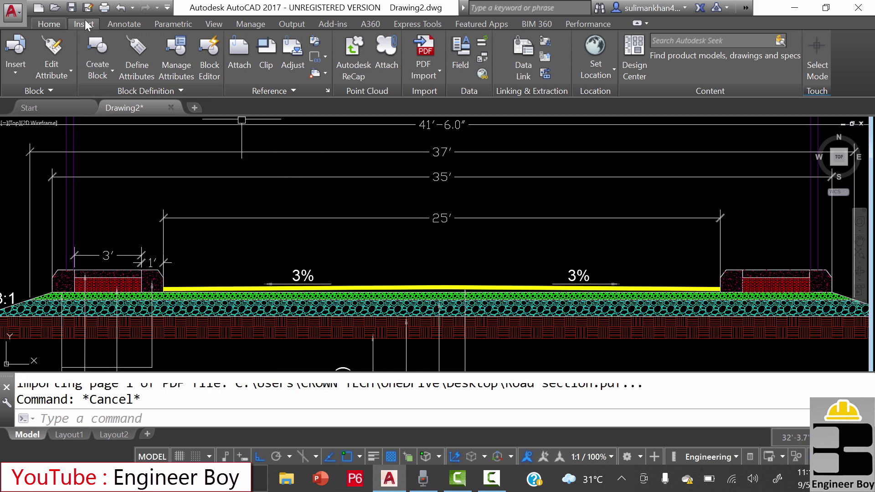
left_click(124, 25)
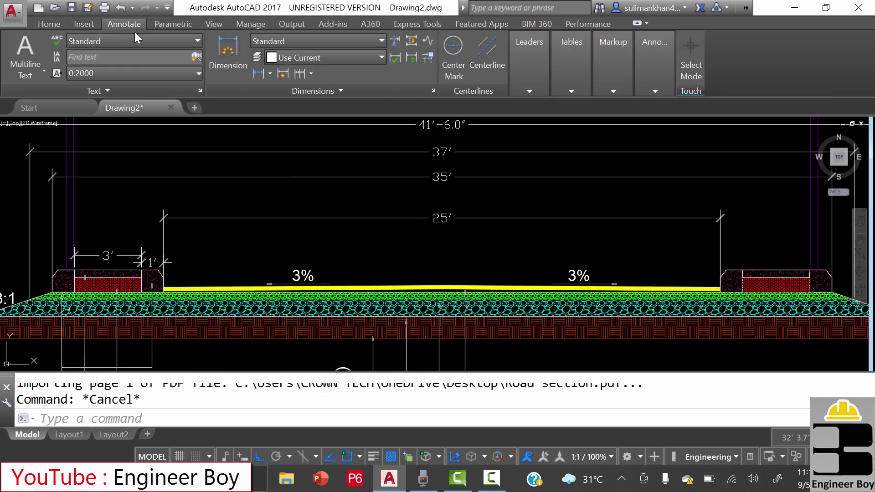
left_click(223, 61)
scroll(173, 258, "up", 4)
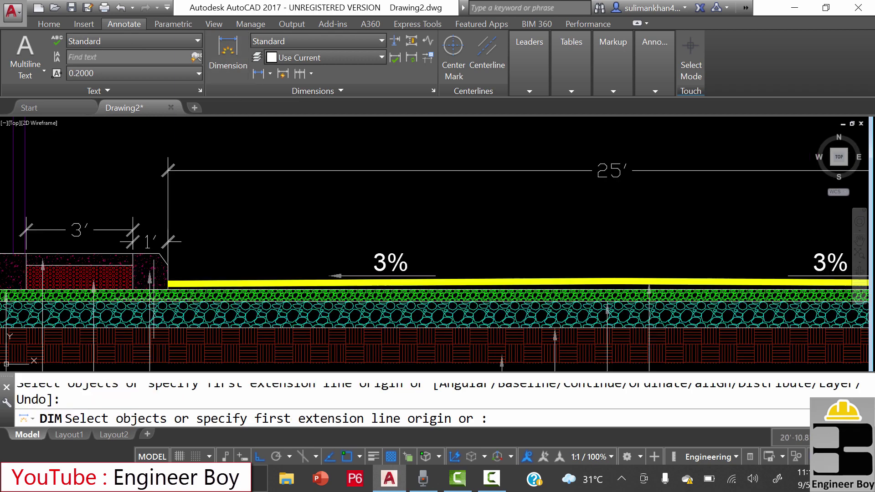
left_click(191, 196)
scroll(192, 196, "down", 5)
scroll(455, 228, "up", 8)
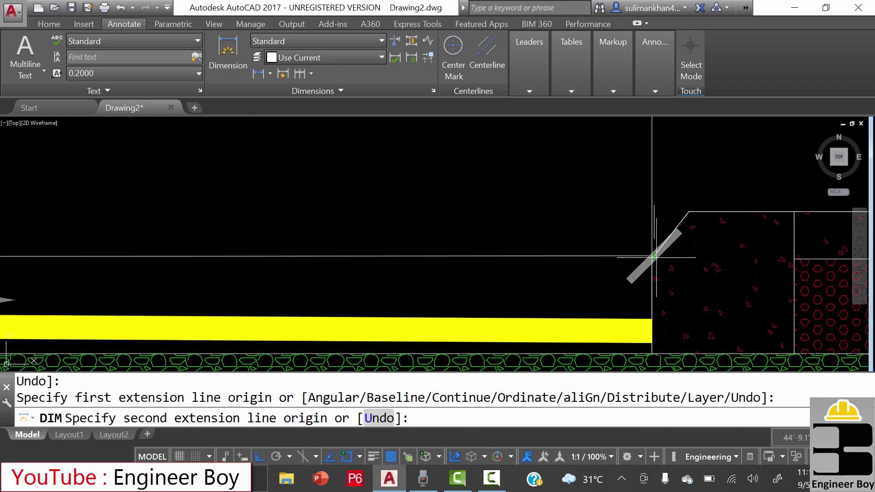
left_click(652, 255)
scroll(654, 255, "down", 6)
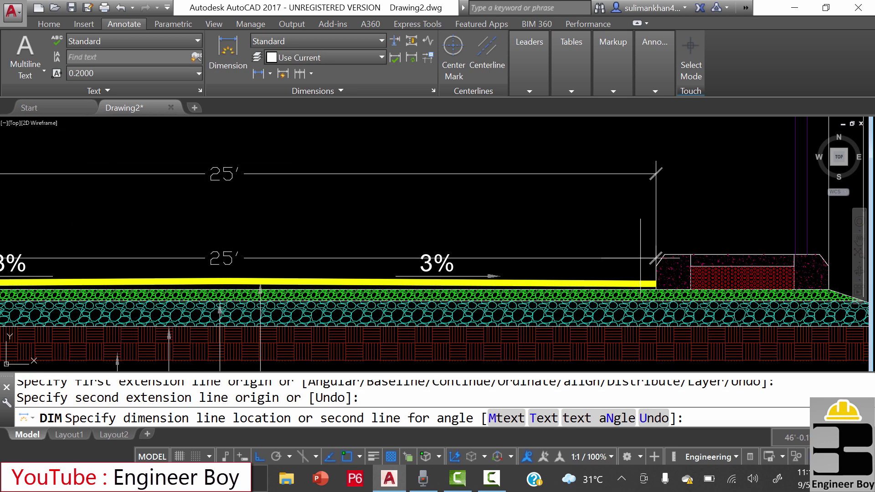
left_click(549, 209)
scroll(192, 177, "up", 5)
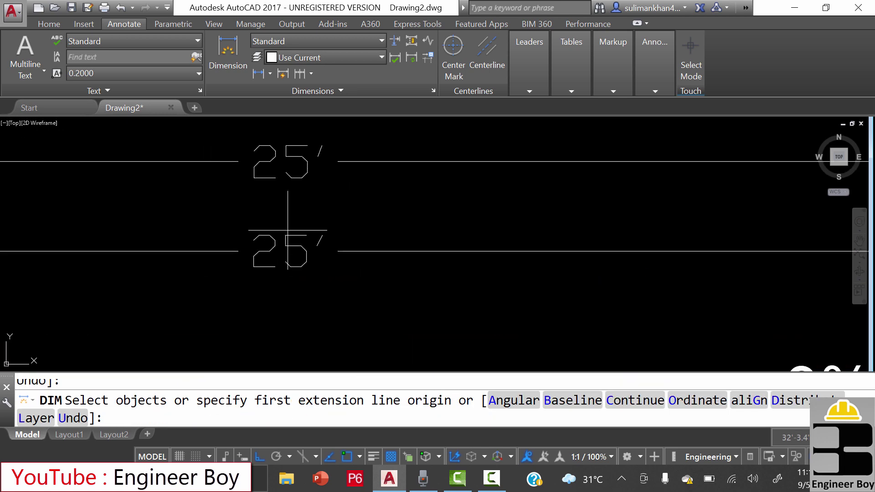
left_click(228, 204)
key("Escape")
- Erase the added road-width dimension below the original 25' dimension
left_click(299, 239)
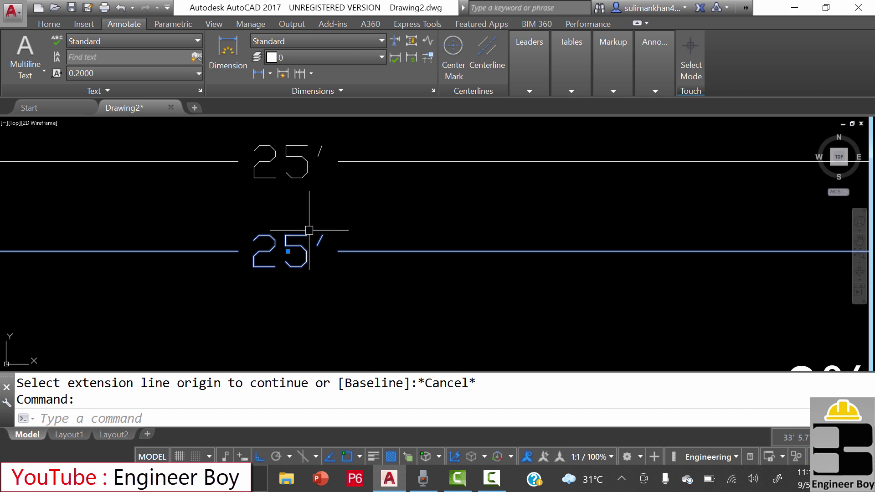
type("e")
key("Return")
key("Escape")
scroll(254, 206, "down", 8)
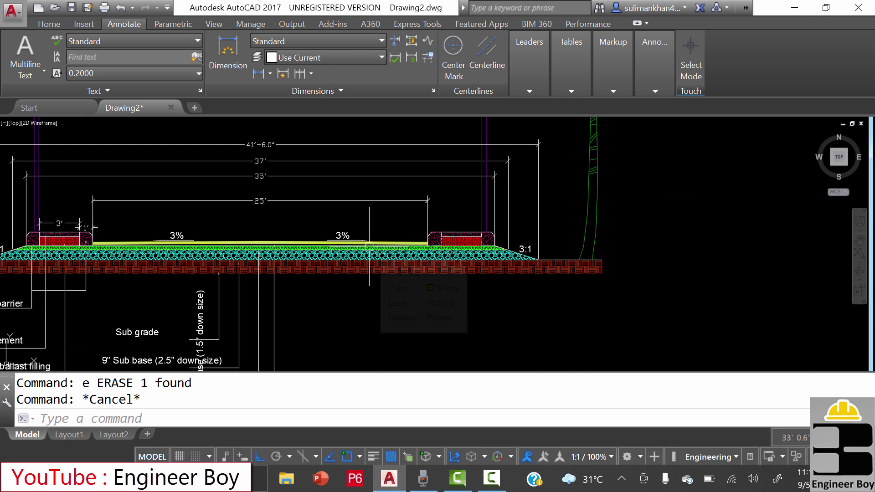
key("Escape")
- Delete the larger copy of the road section, keeping only the smaller one
scroll(310, 251, "down", 6)
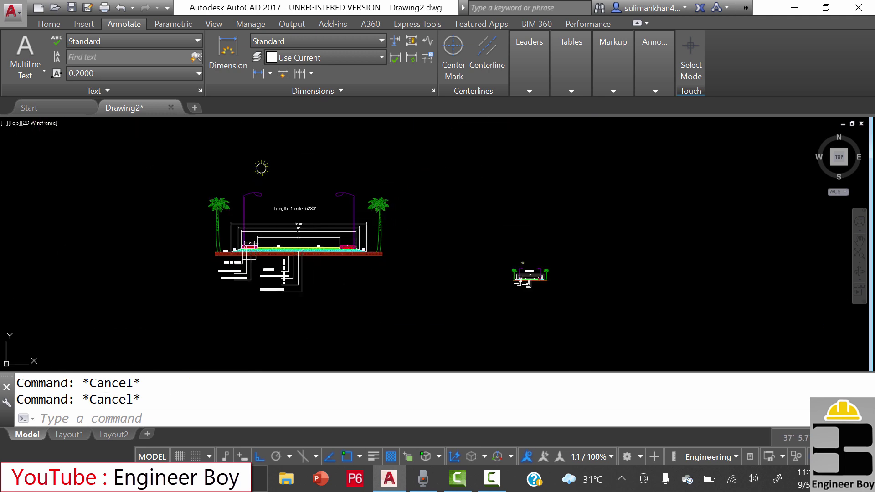
left_click(442, 150)
left_click(133, 345)
key("Delete")
key("Escape")
key("Escape")
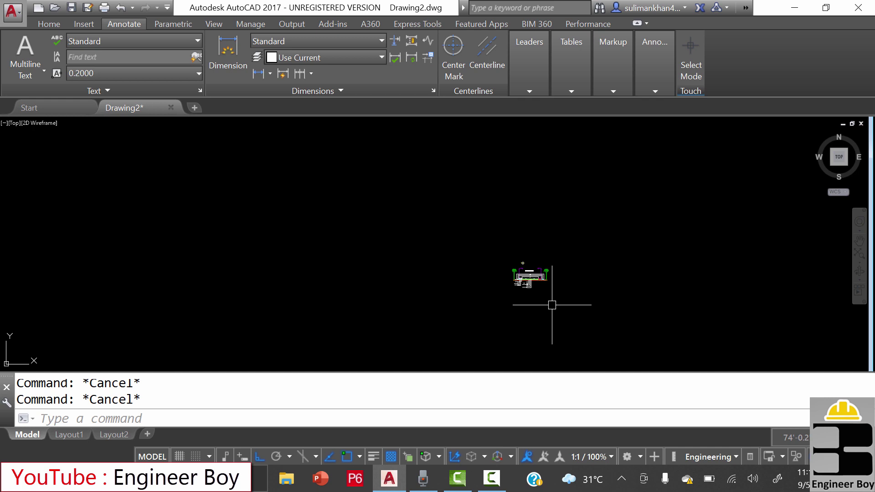
- Dimension the road width between the kerbs' inner faces on the remaining section, placing the dimension line just below the labelled 25' one
scroll(549, 304, "up", 2)
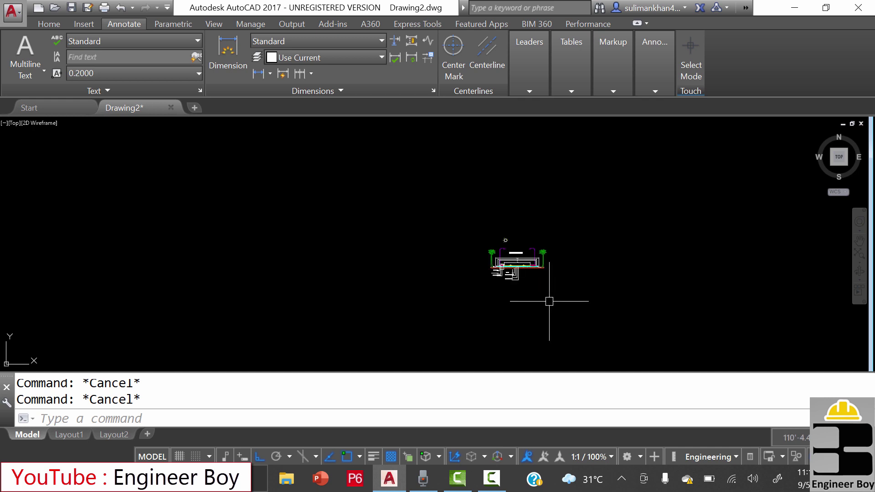
scroll(524, 299, "up", 5)
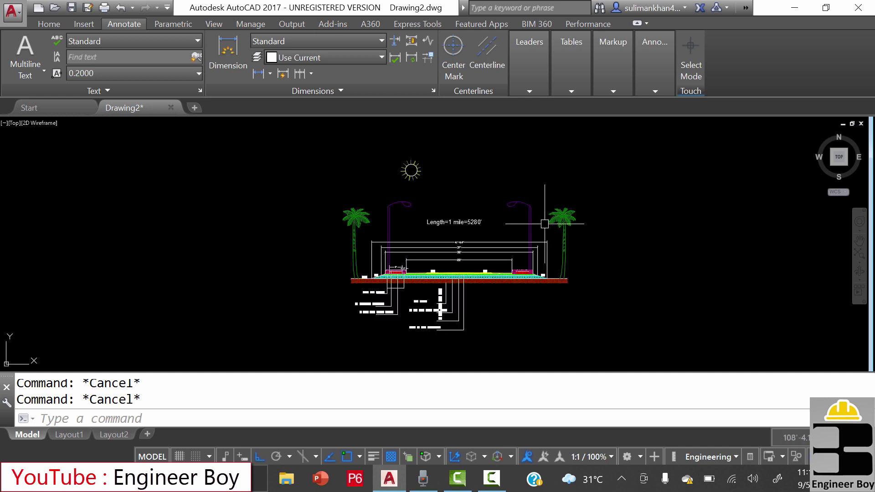
scroll(525, 246, "up", 6)
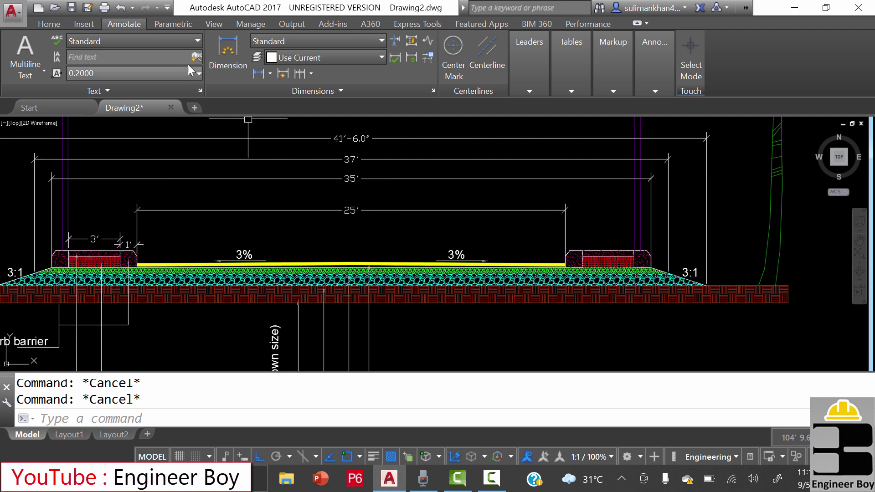
left_click(203, 64)
scroll(132, 252, "up", 8)
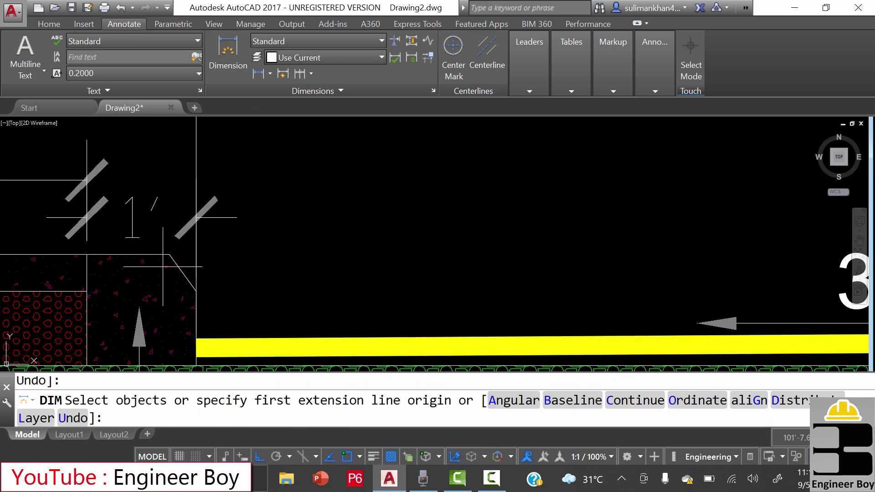
left_click(201, 289)
scroll(200, 287, "down", 6)
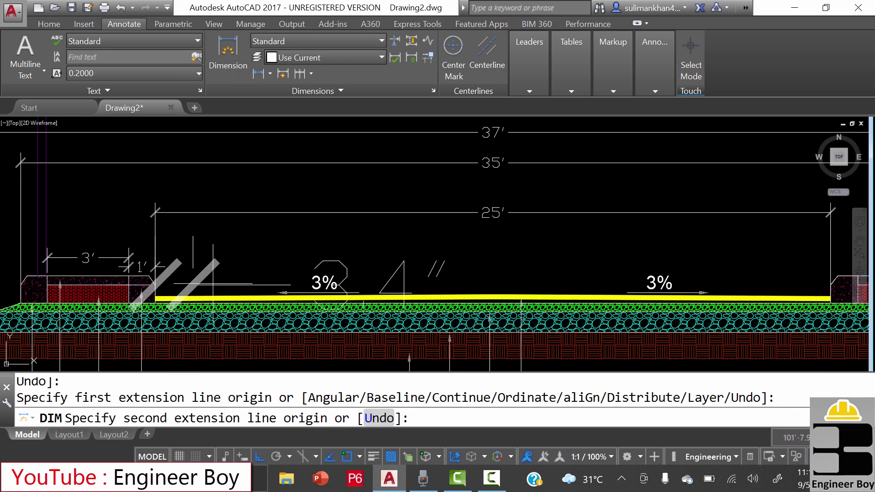
scroll(787, 303, "up", 6)
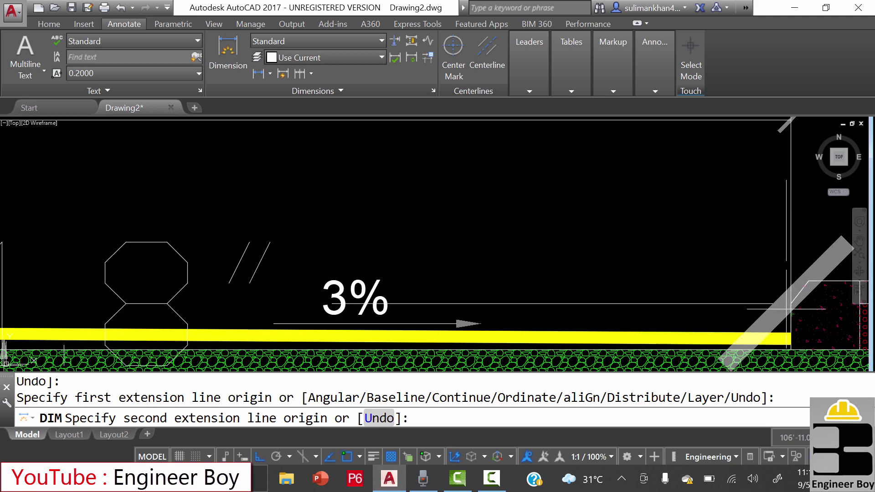
left_click(789, 305)
left_click(652, 155)
scroll(652, 155, "down", 5)
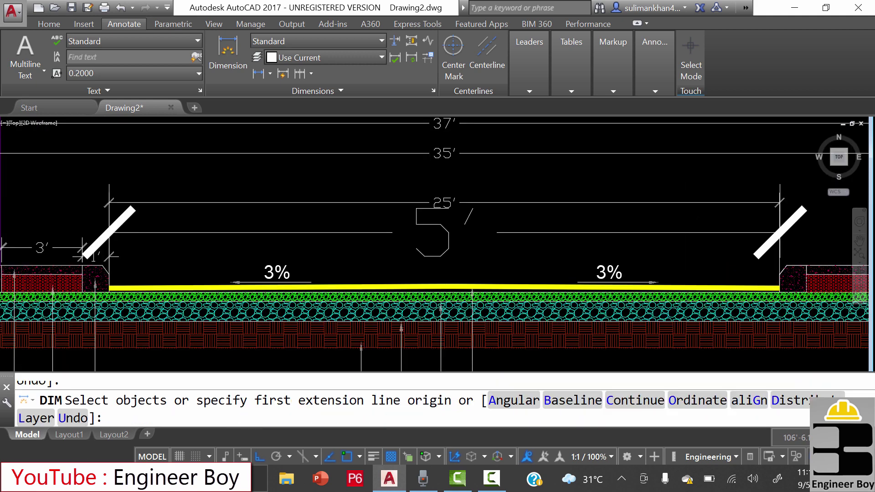
scroll(437, 247, "down", 4)
scroll(531, 229, "up", 5)
key("Escape")
key("Escape")
- Erase the oversized road-width dimension just added below the labelled 25' one
left_click(531, 230)
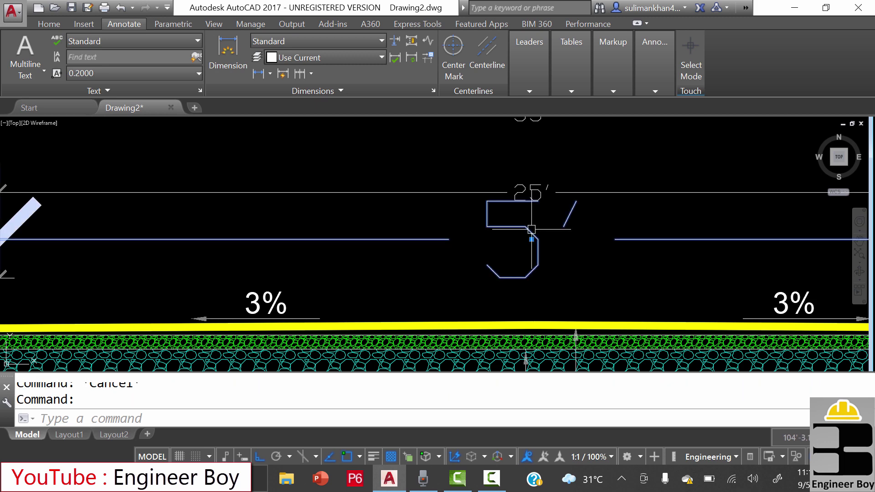
type("e")
key("Return")
key("Escape")
key("Escape")
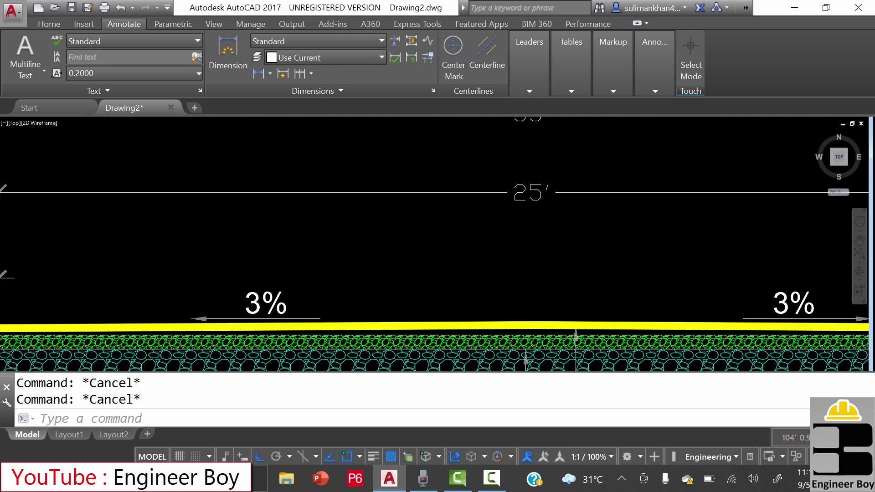
- Draw a horizontal reference line 25' long in the empty space above the road section
scroll(444, 218, "down", 3)
scroll(445, 218, "down", 6)
middle_click_drag(483, 201, 421, 273)
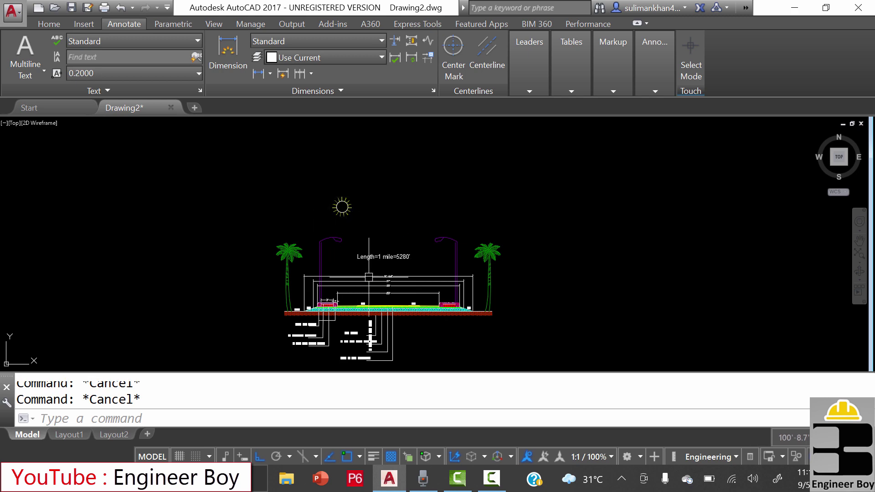
scroll(355, 294, "up", 6)
scroll(449, 287, "down", 3)
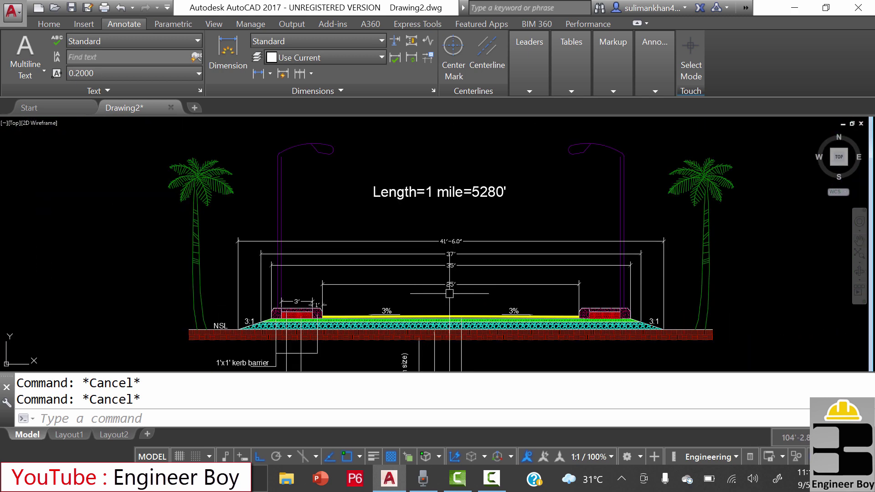
type("l")
key("Return")
scroll(368, 298, "down", 5)
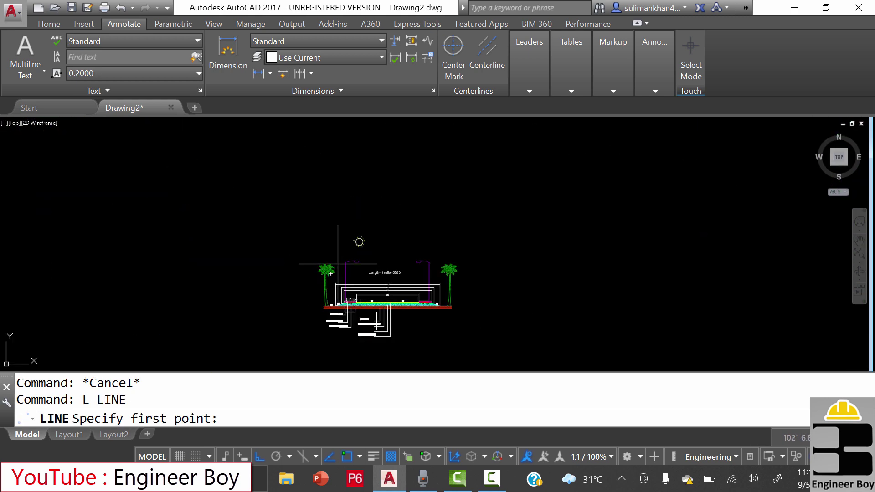
left_click(282, 198)
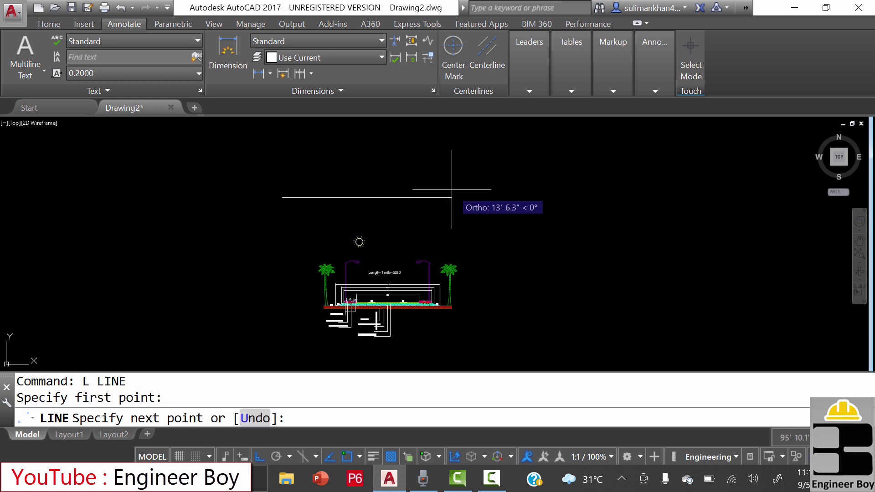
type("25'")
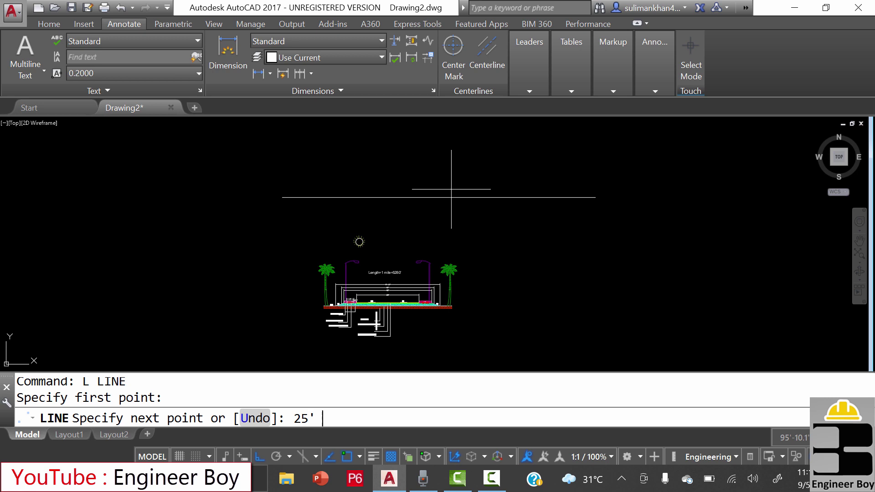
key("Return")
key("Escape")
key("Escape")
key("Escape")
- Start aligning the whole road section, matching the left kerb's inner upper corner to the left end of the 25' reference line
left_click(486, 238)
left_click(276, 356)
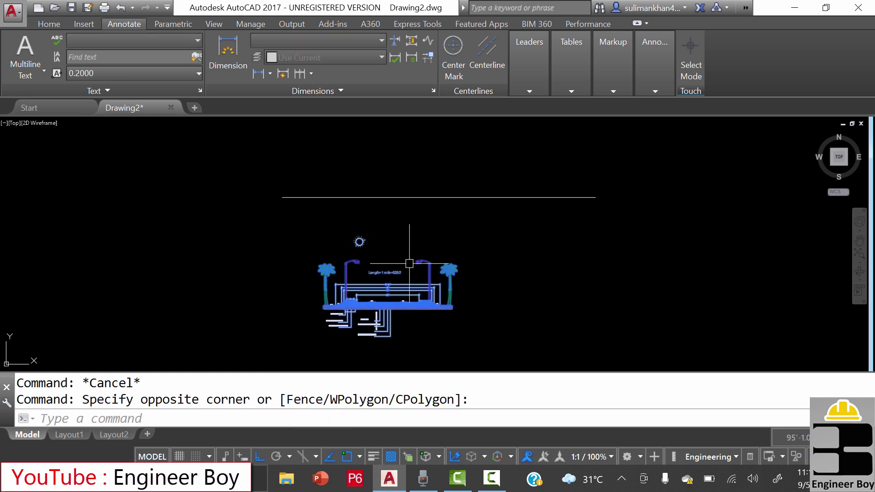
type("a")
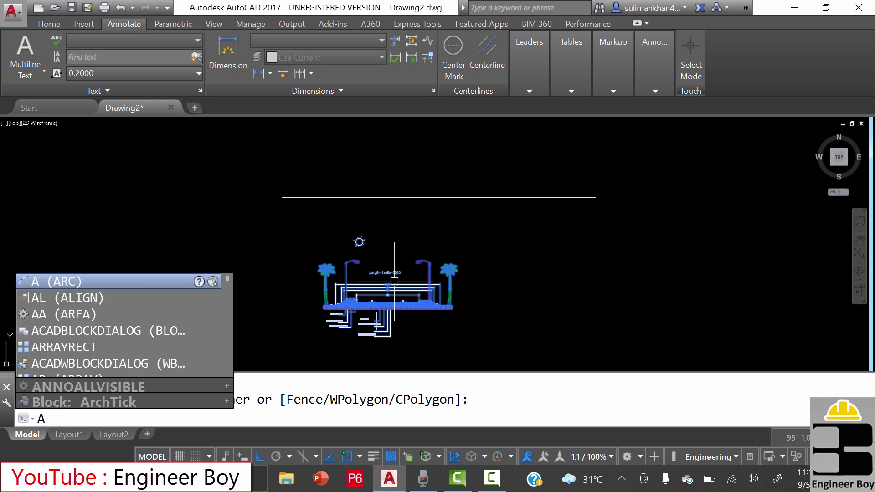
type("l")
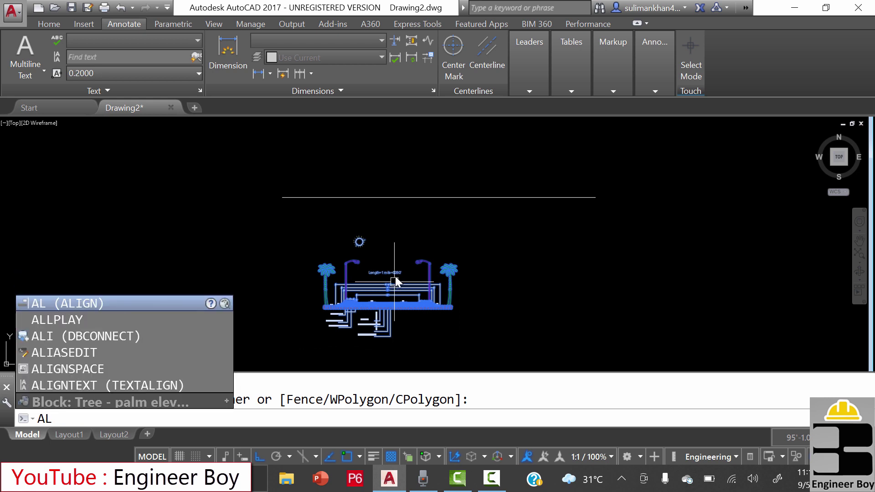
key("Return")
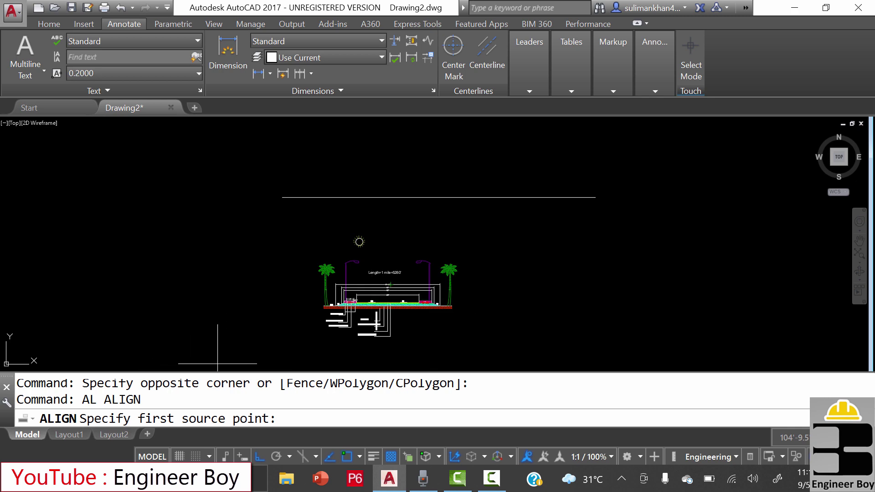
scroll(326, 340, "up", 10)
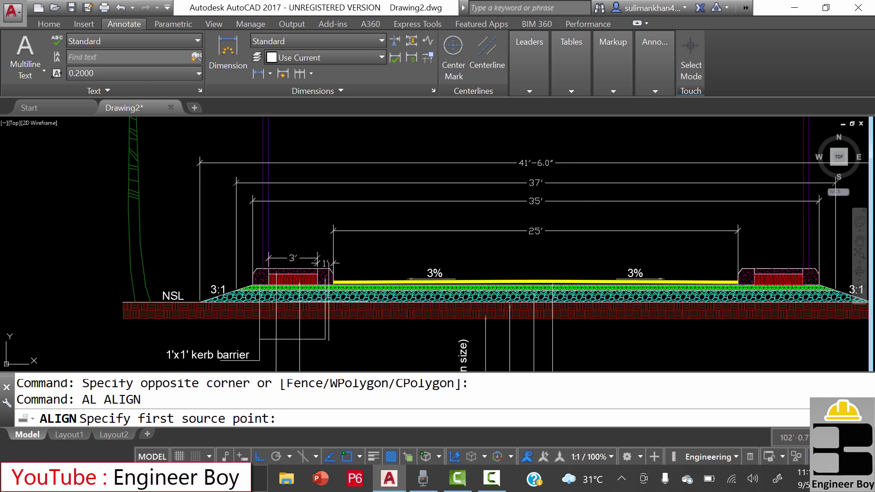
left_click(265, 338)
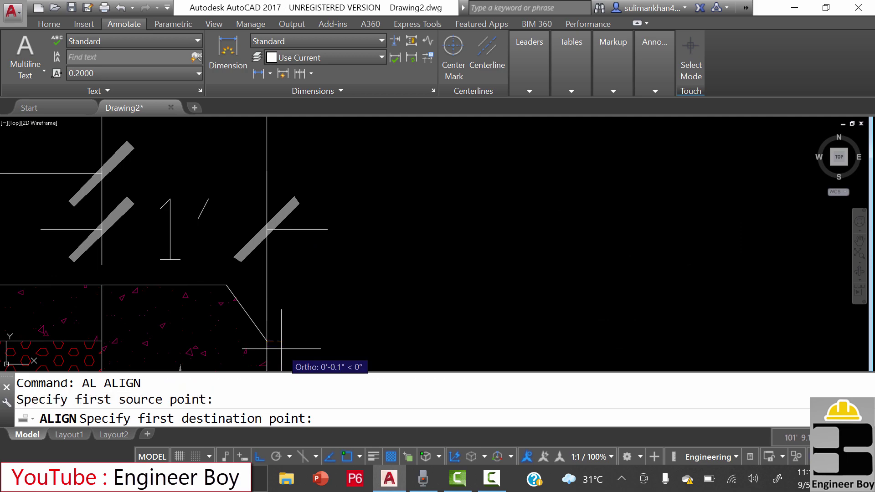
scroll(263, 337, "down", 8)
scroll(261, 244, "down", 5)
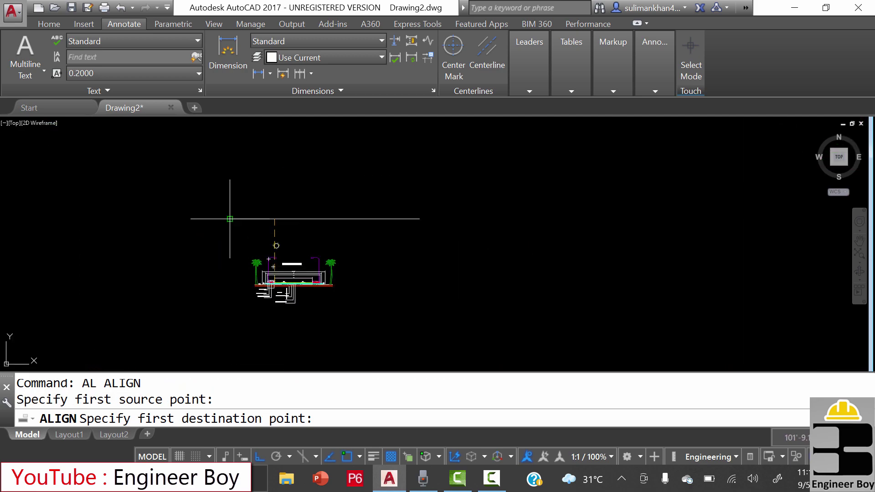
left_click(230, 219)
- Match the right kerb's inner upper corner to the reference line's right end and complete the alignment with objects scaled to the alignment points
scroll(312, 255, "up", 10)
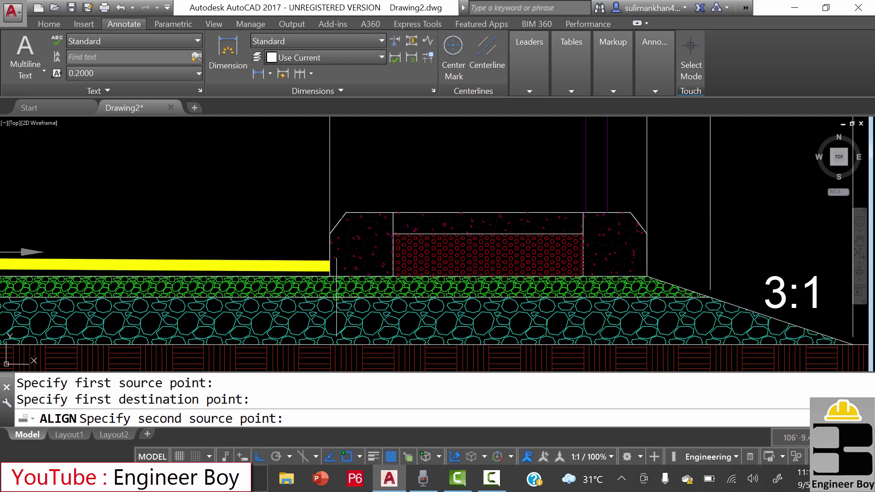
scroll(328, 255, "down", 5)
left_click(325, 201)
scroll(324, 200, "down", 5)
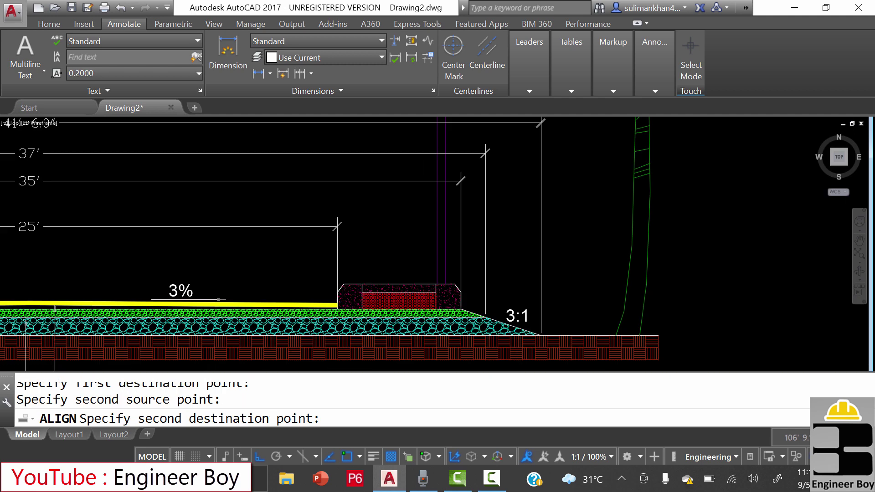
scroll(341, 336, "down", 5)
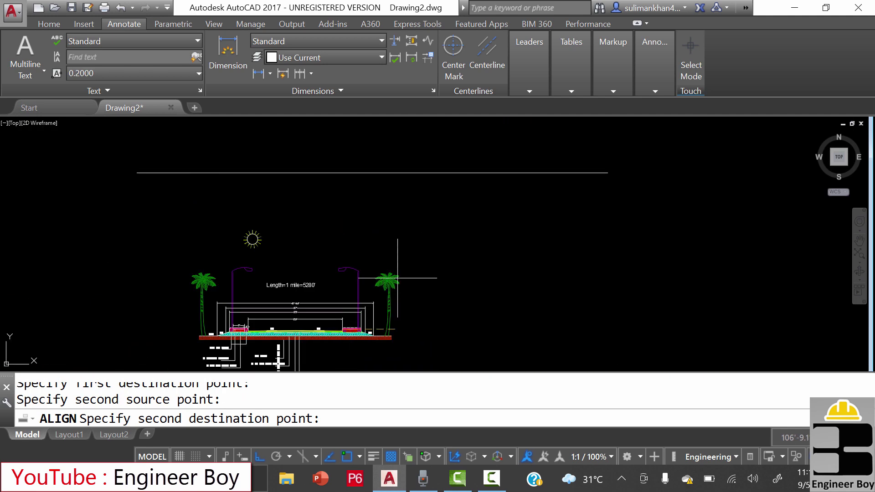
left_click(608, 173)
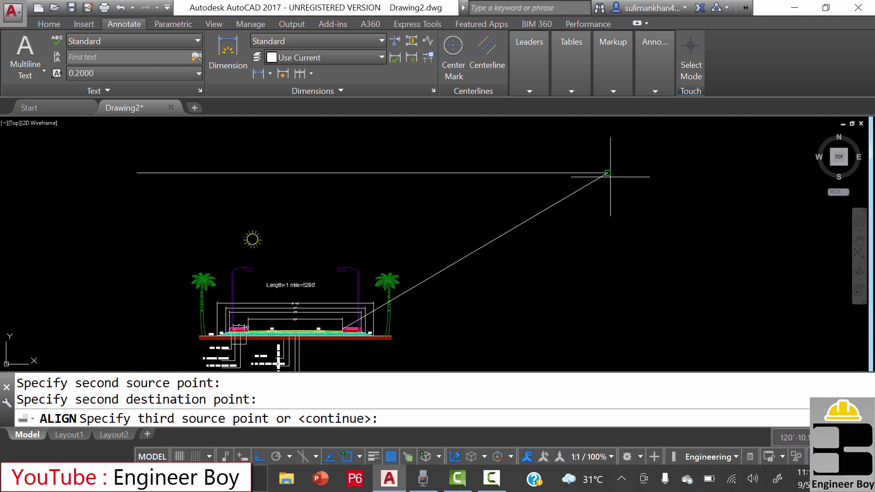
key("Return")
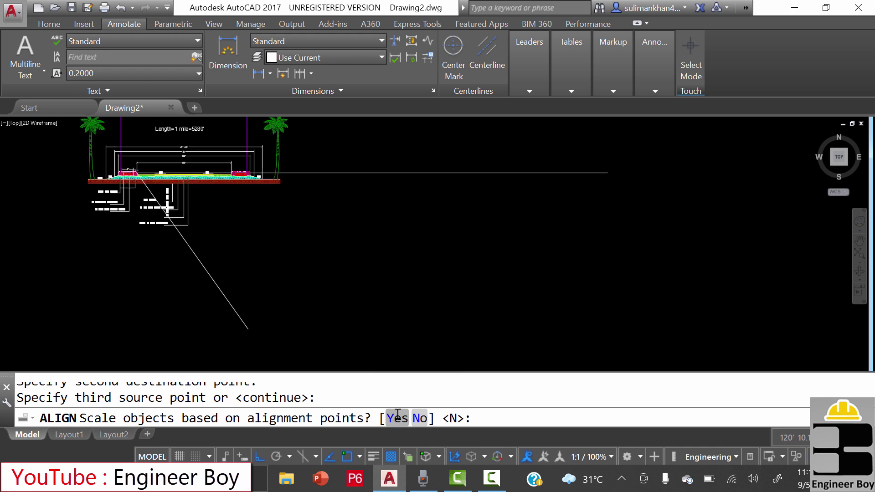
left_click(397, 418)
scroll(400, 290, "down", 5)
key("Escape")
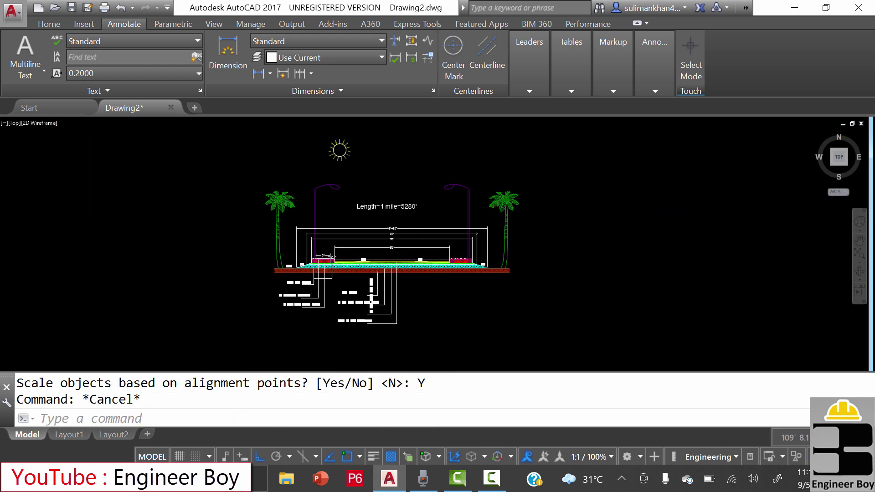
key("Escape")
- Dimension the scaled section's road width from the right kerb's inner corner to the left kerb's, placing the line below the labelled 25' dimension
scroll(398, 251, "up", 8)
left_click(227, 53)
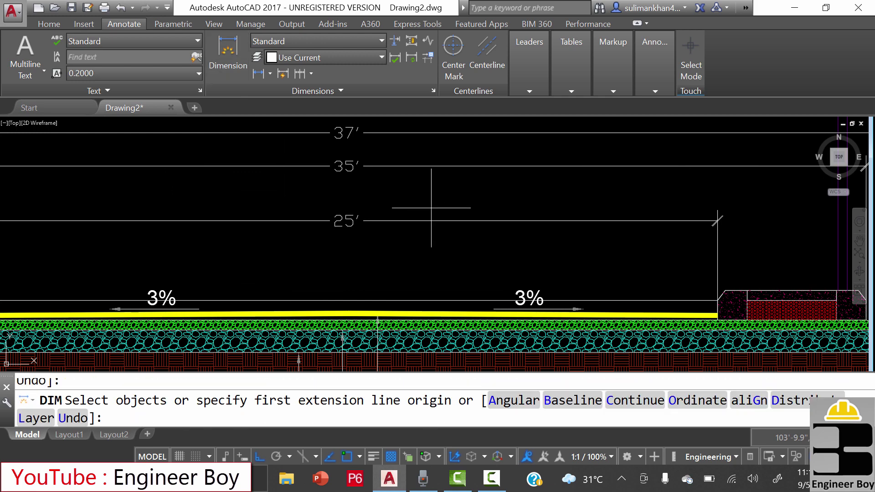
scroll(725, 314, "up", 8)
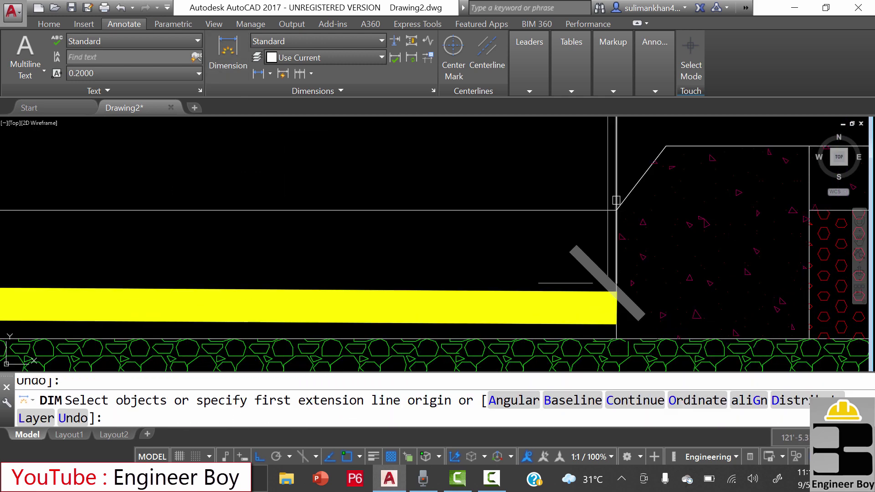
left_click(616, 210)
left_click(616, 210)
scroll(698, 239, "down", 8)
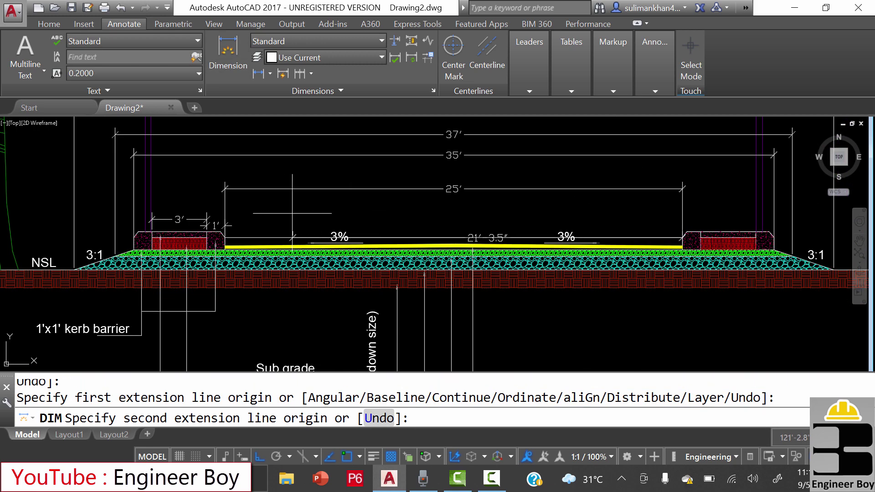
scroll(256, 222, "up", 6)
left_click(131, 287)
scroll(131, 287, "down", 6)
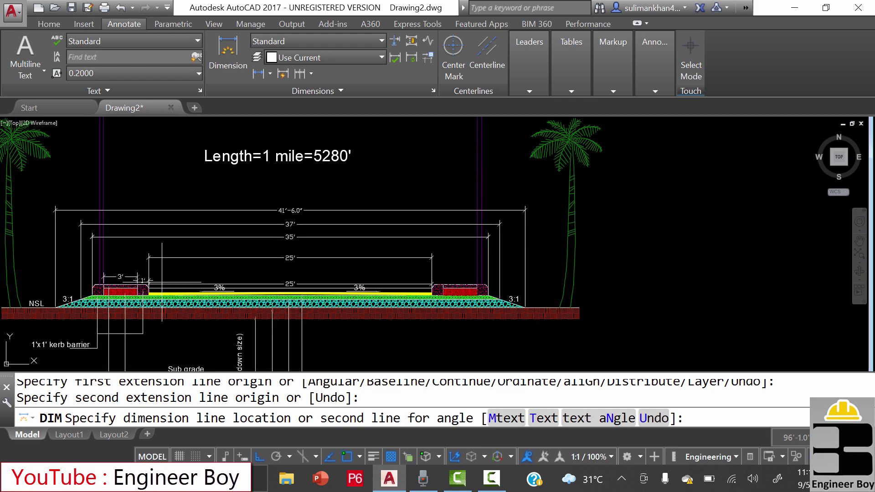
scroll(373, 309, "up", 6)
key("Escape")
key("Escape")
key("Escape")
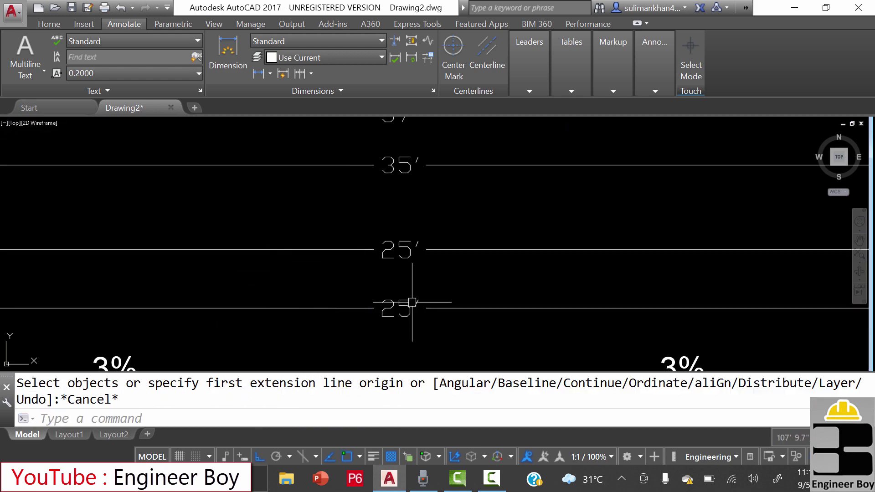
scroll(424, 256, "down", 3)
scroll(401, 228, "down", 5)
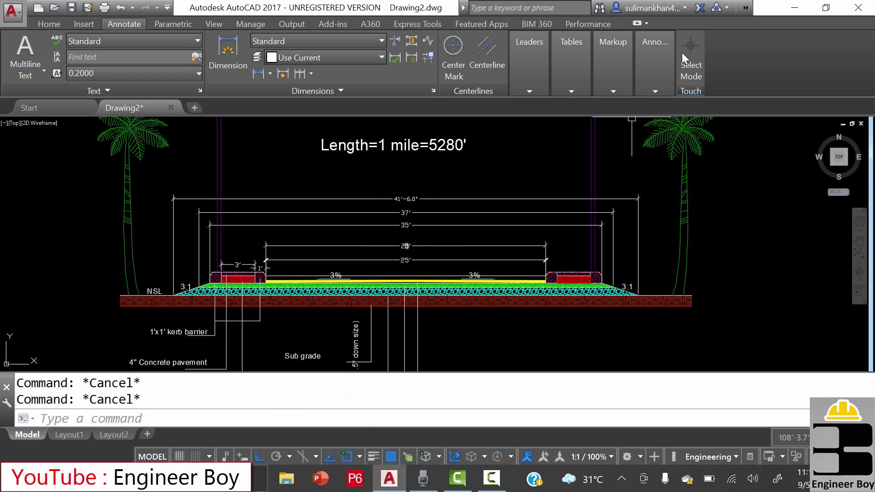